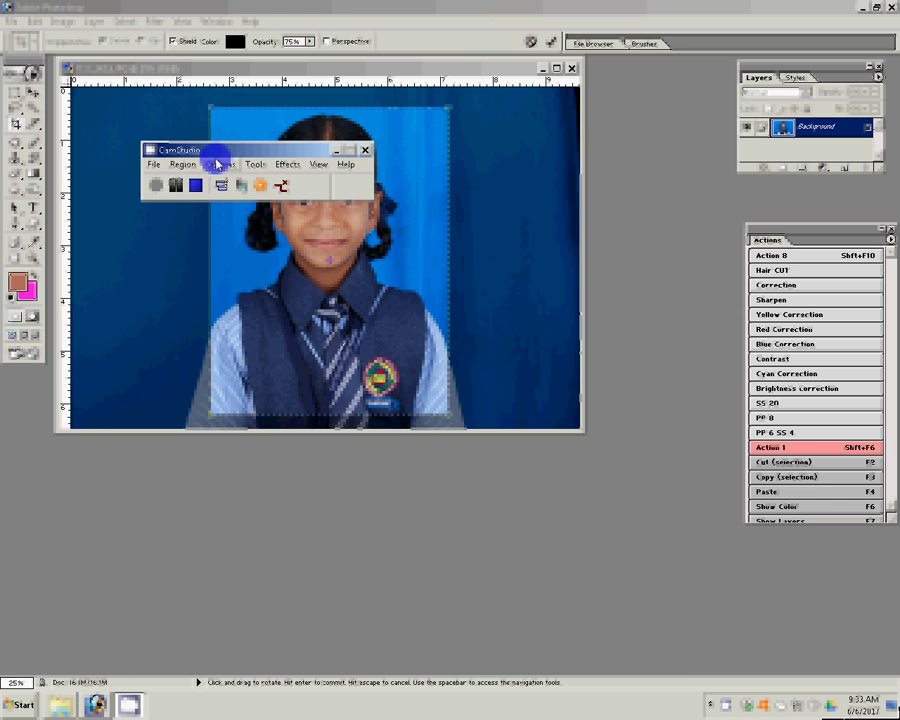
Commit the 3.4 × 4.4 cm crop at 300 resolution, fit it on screen, and play Action 1.
click(217, 164)
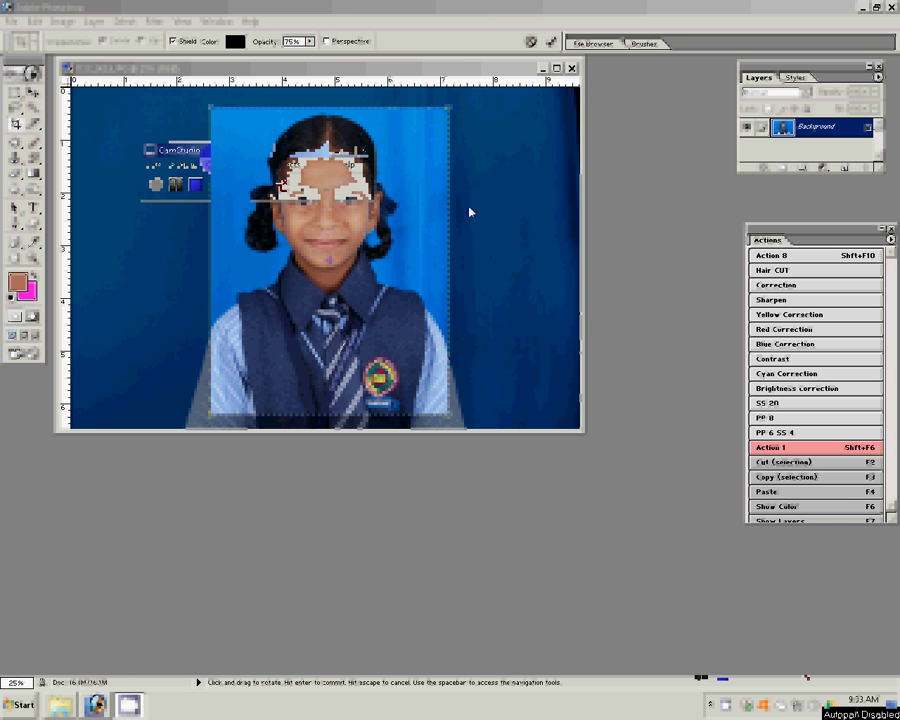
click(551, 41)
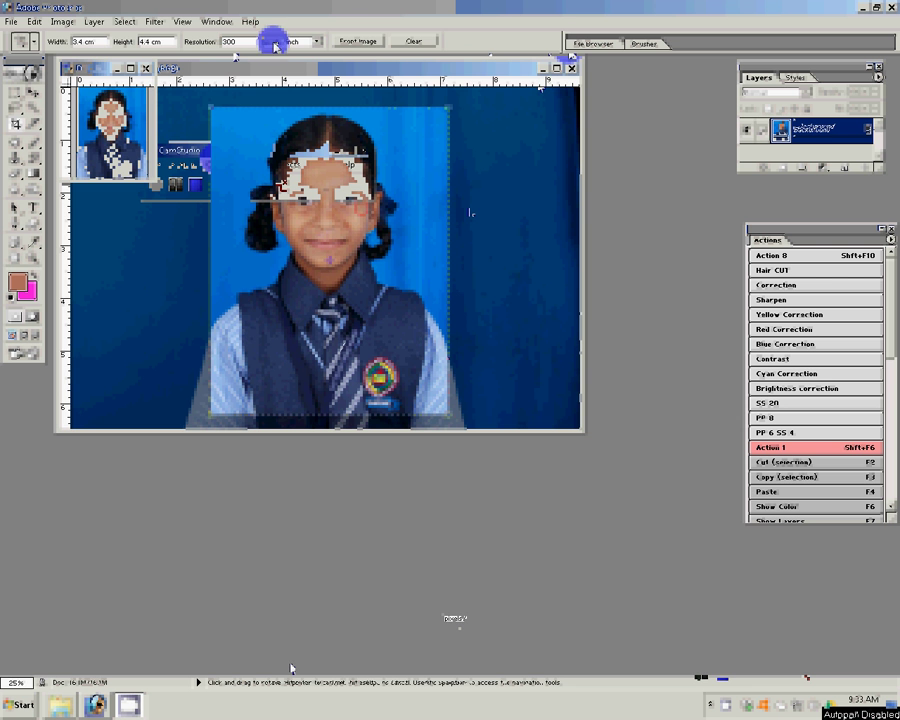
click(23, 260)
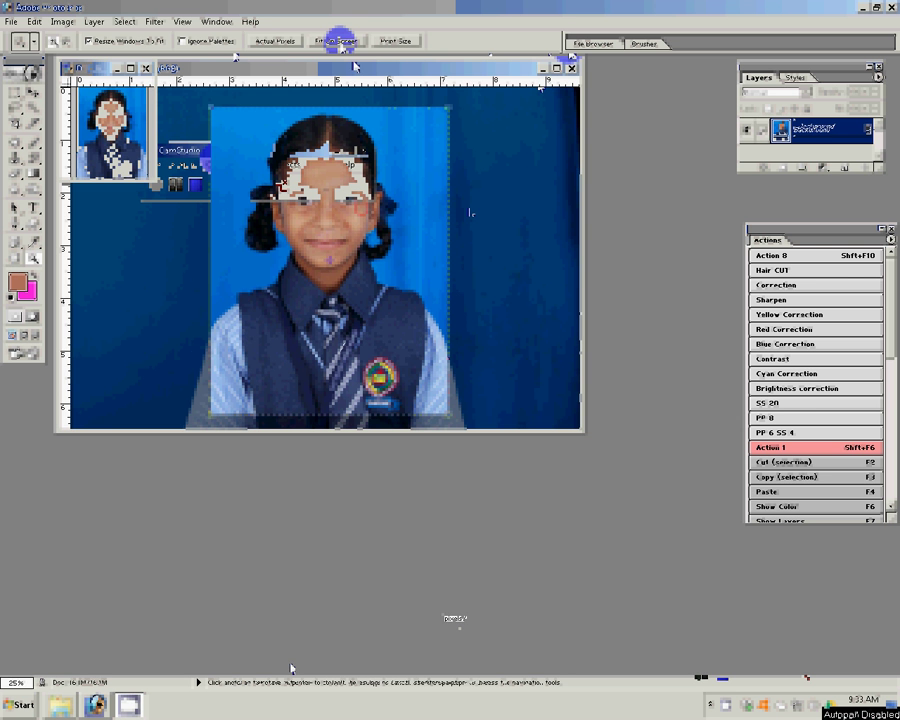
click(337, 41)
click(810, 448)
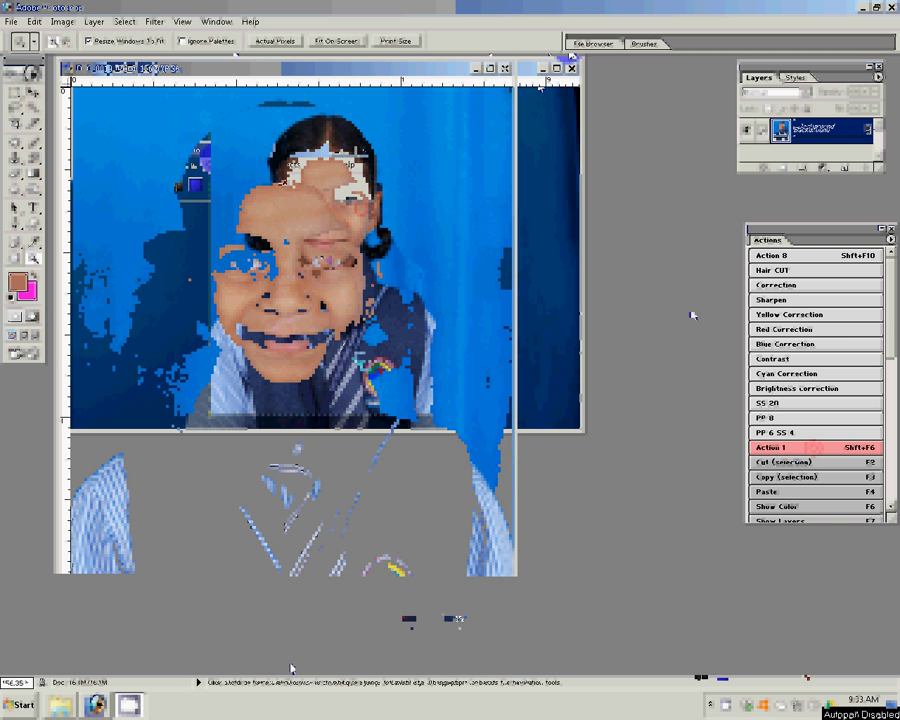
key(shift+F6)
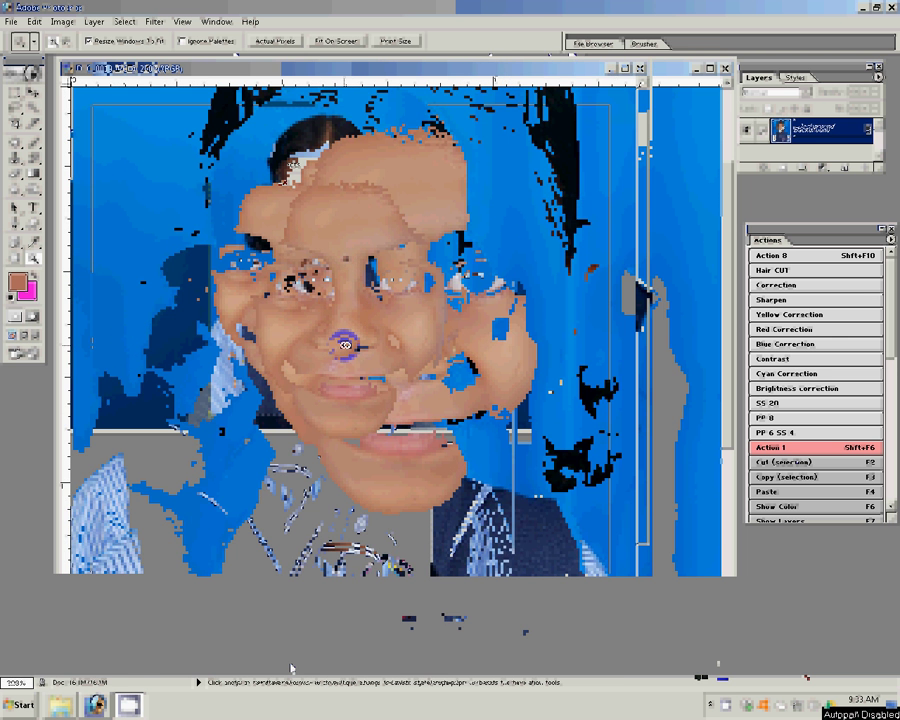
Blur the spots on the child's nose and upper lip with the Blur tool.
click(14, 190)
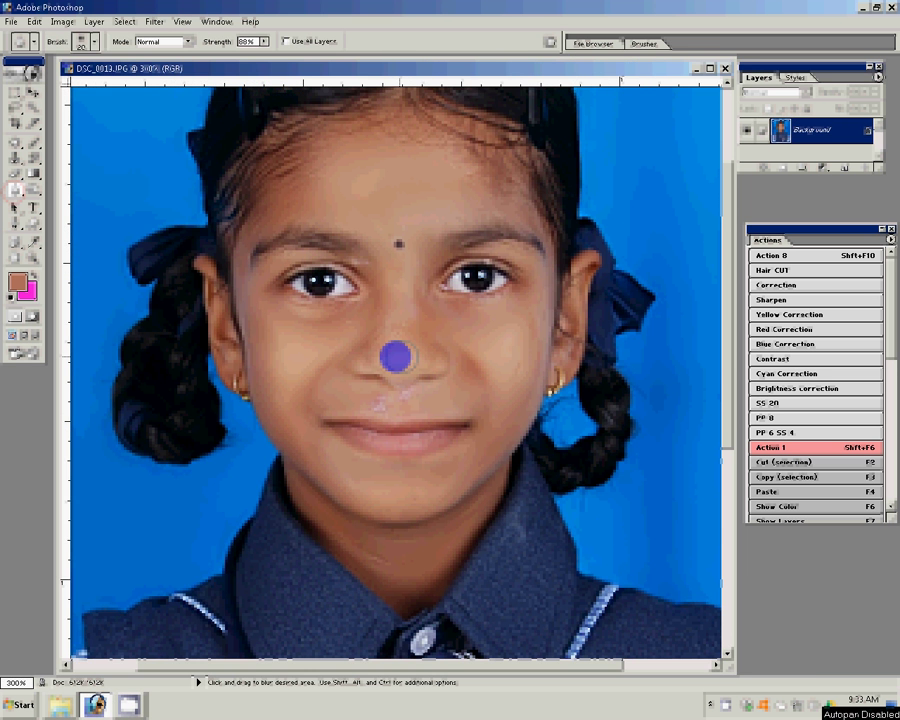
drag(395, 355, 393, 332)
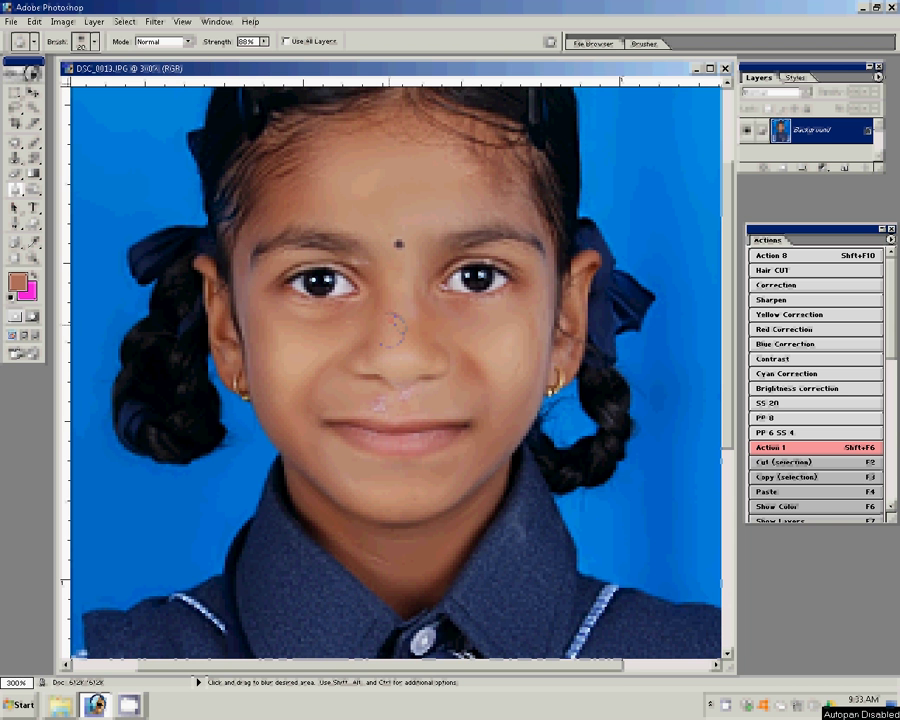
mouse_move(400, 404)
mouse_down()
mouse_move(423, 400)
mouse_move(375, 406)
mouse_move(362, 484)
mouse_up()
Run the PP 8 action to build the eight-photo sheet and duplicate its layer.
click(777, 418)
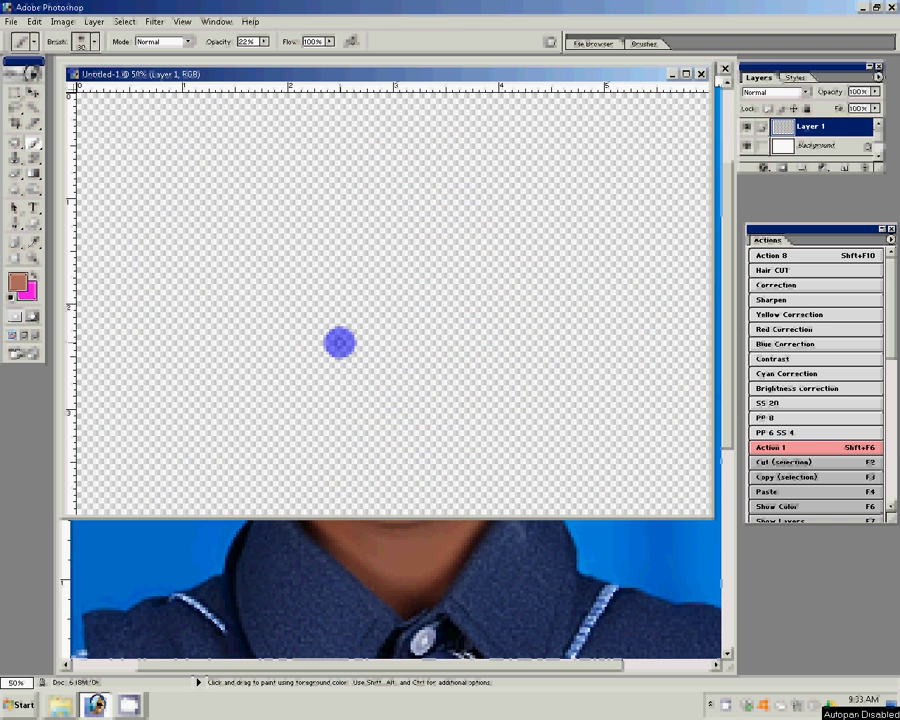
click(93, 21)
click(98, 49)
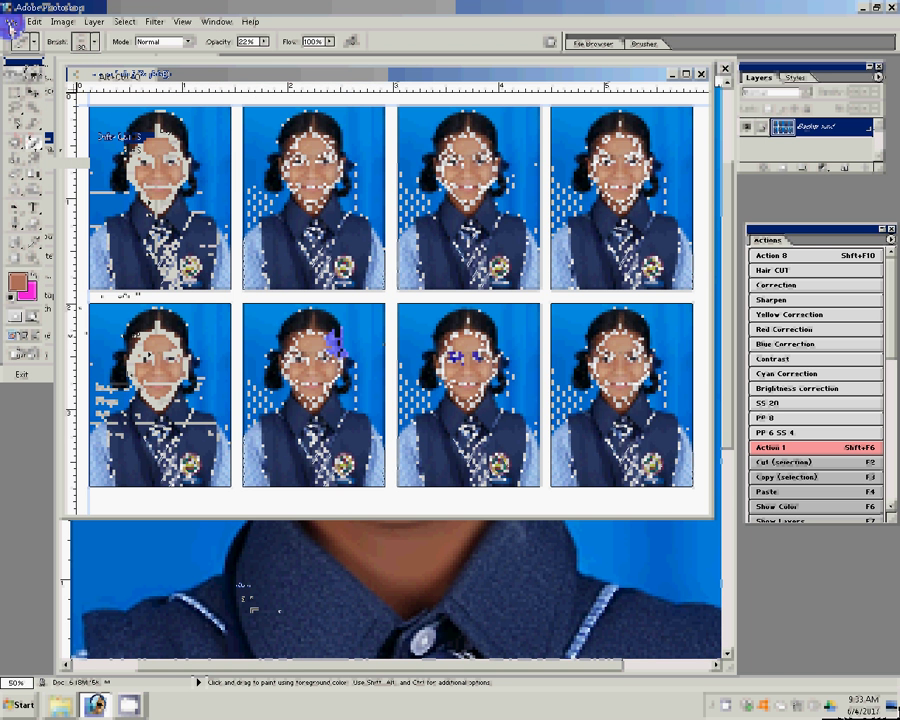
Save the sheet as the JPEG file 3-4x6=2.
key(ctrl+shift+s)
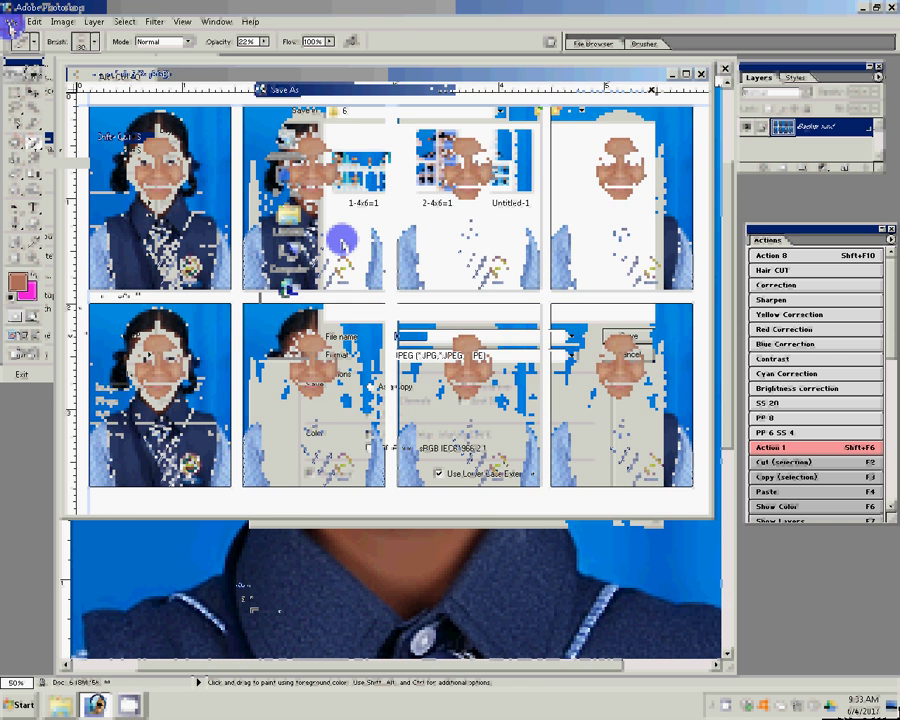
text(3)
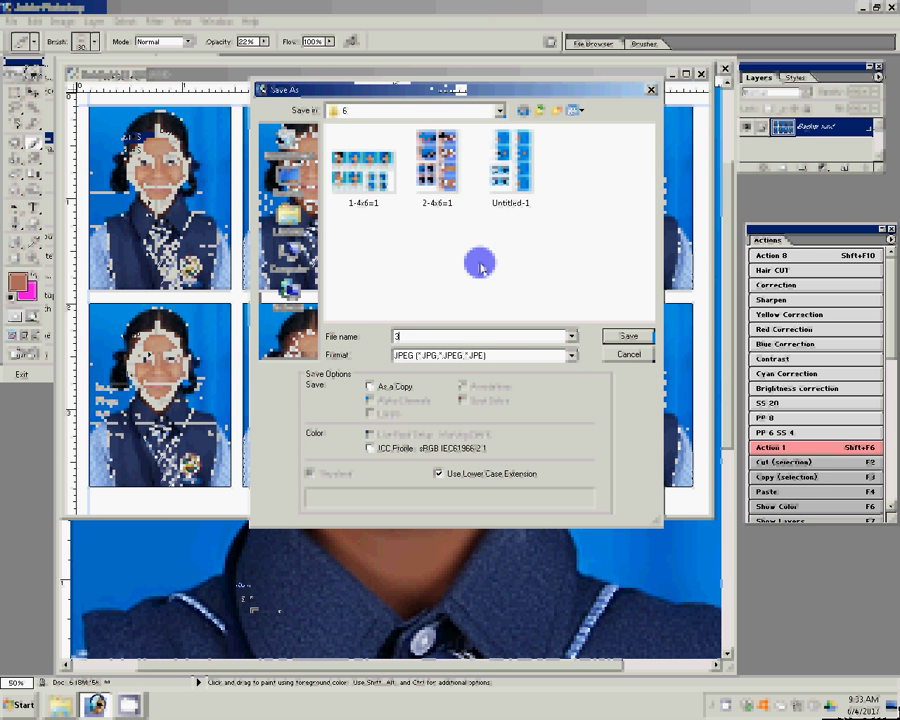
text(-4x6)
text(=2)
key(Return)
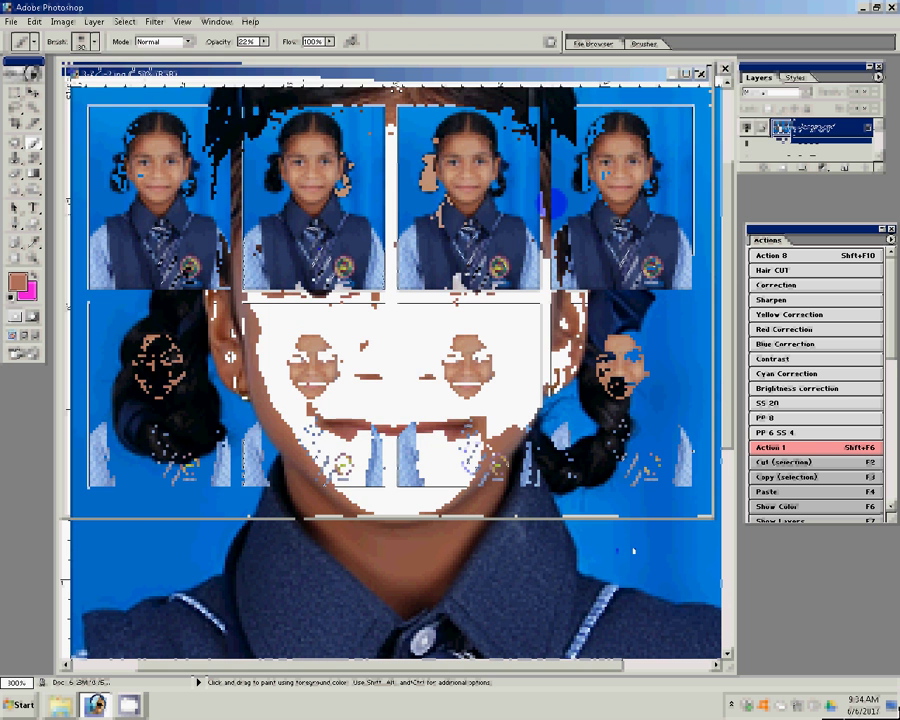
Shrink the passport photo by entering 18 in the Image Size dialog.
click(61, 22)
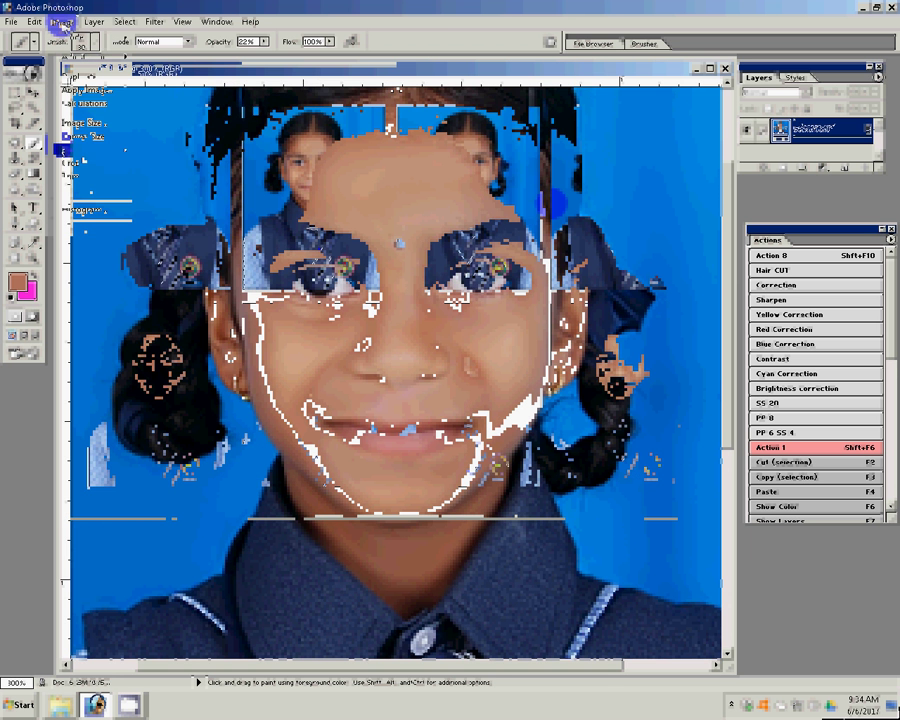
key(Return)
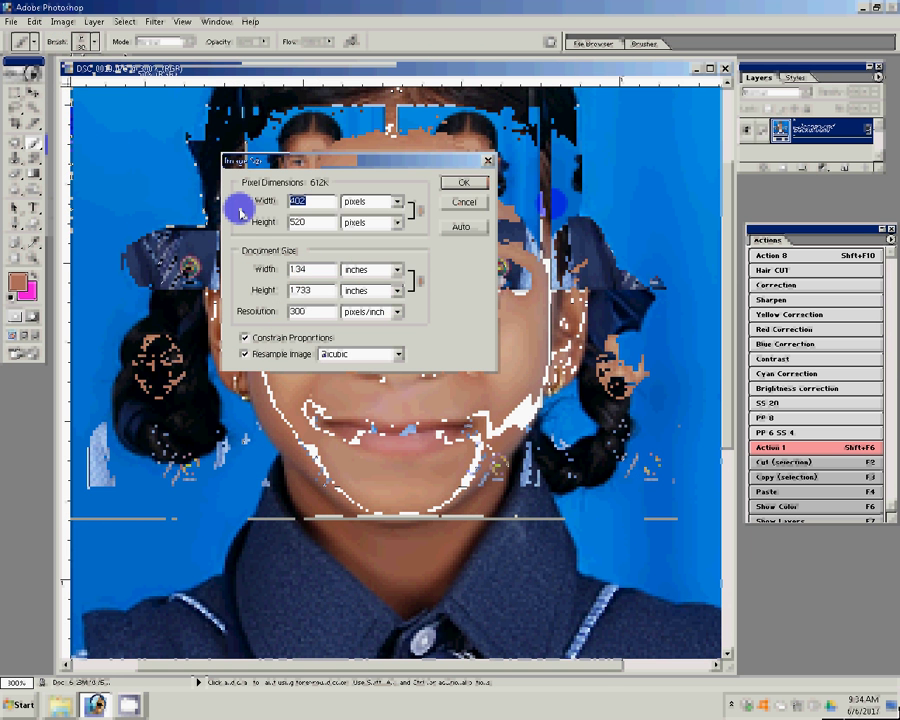
key(Tab)
key(Tab)
key(Tab)
text(18)
key(Return)
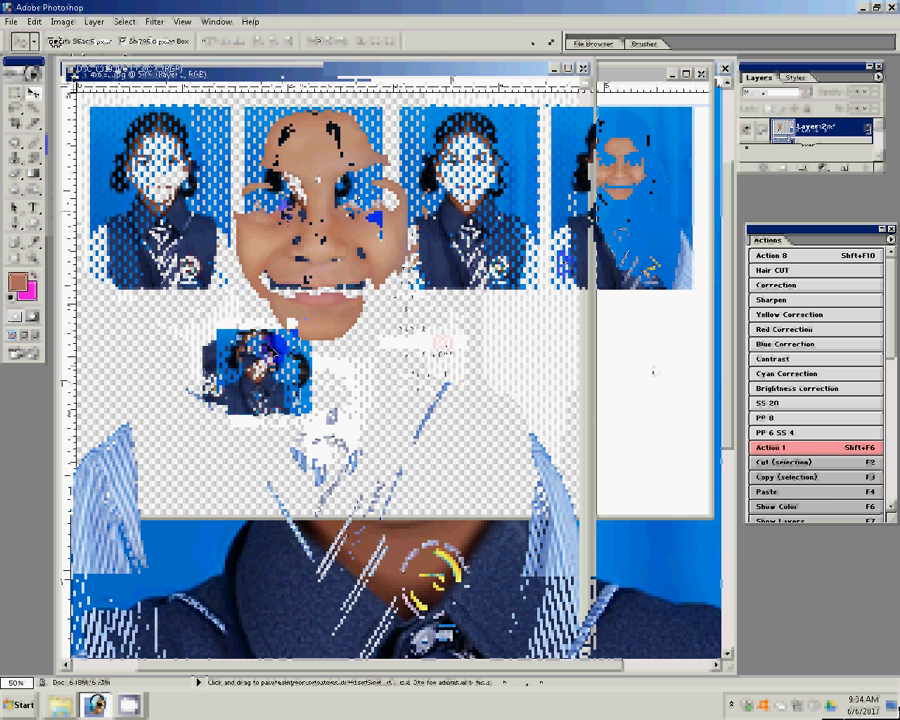
Place the rotated small photo at the sheet's left edge and add a horizontal alignment guide.
drag(272, 352, 170, 327)
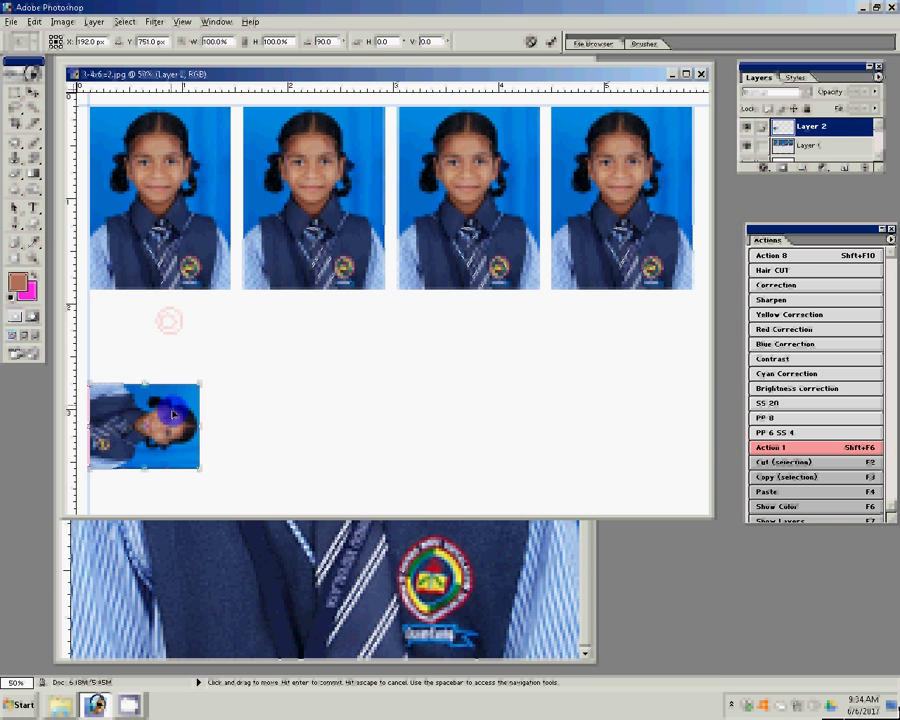
drag(172, 330, 173, 327)
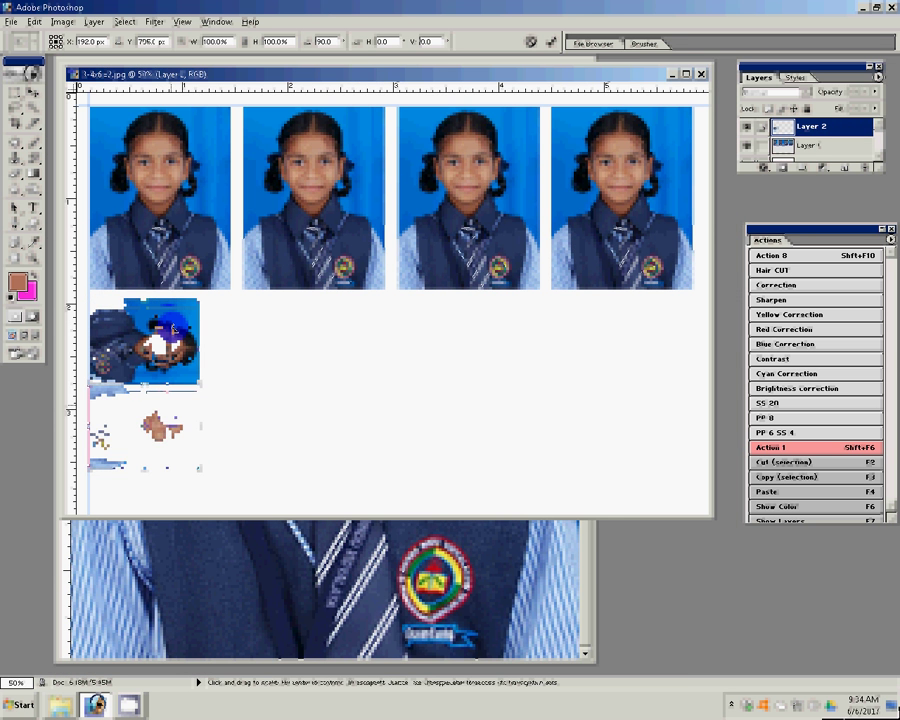
key(Return)
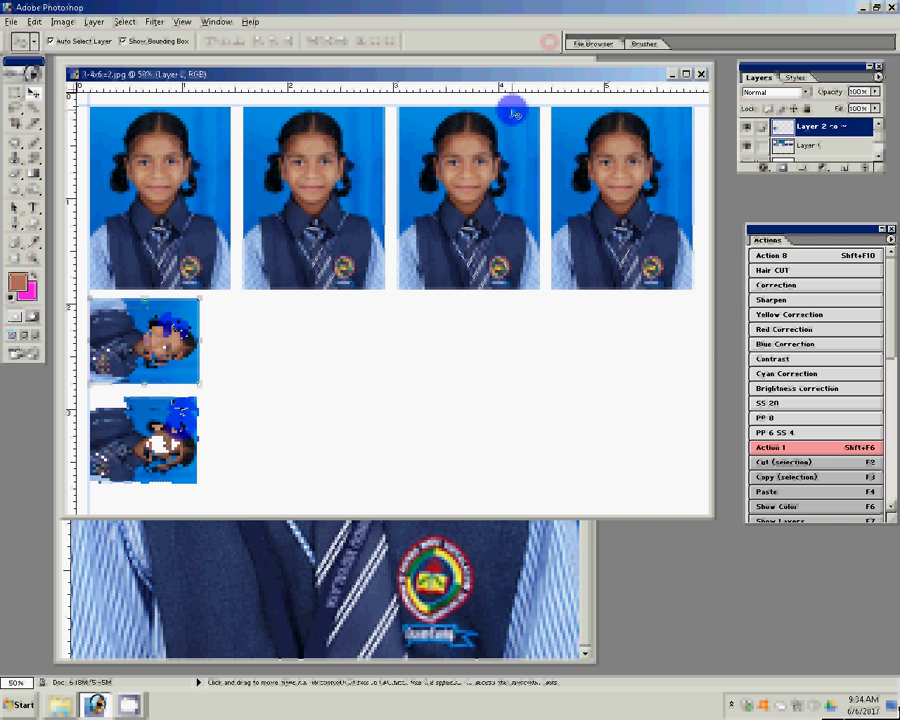
drag(512, 112, 320, 350)
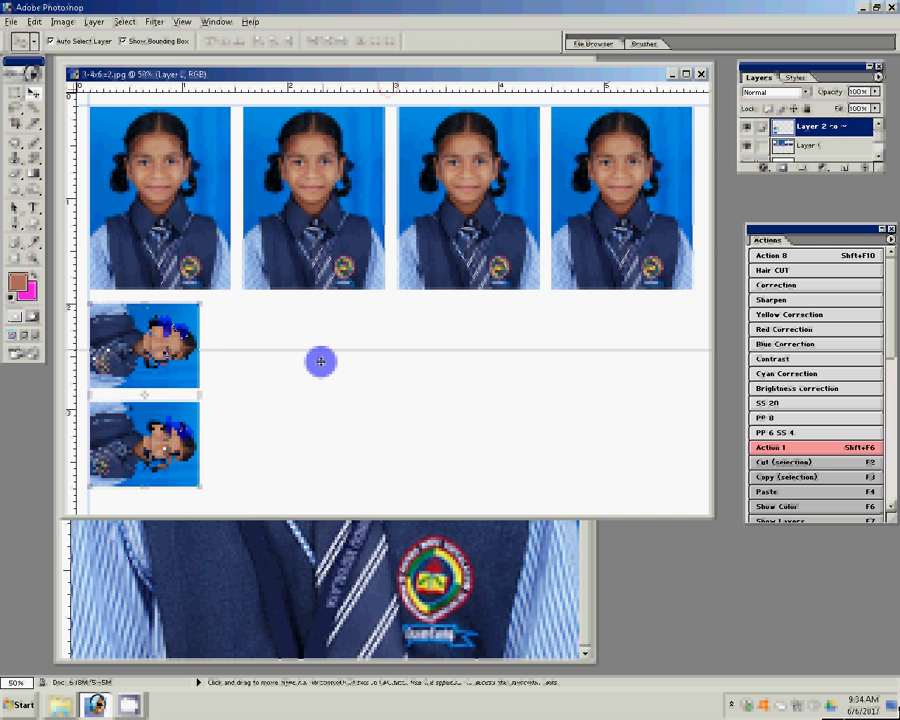
Duplicate the rotated photos into five columns and merge all visible layers.
key(shift+F6)
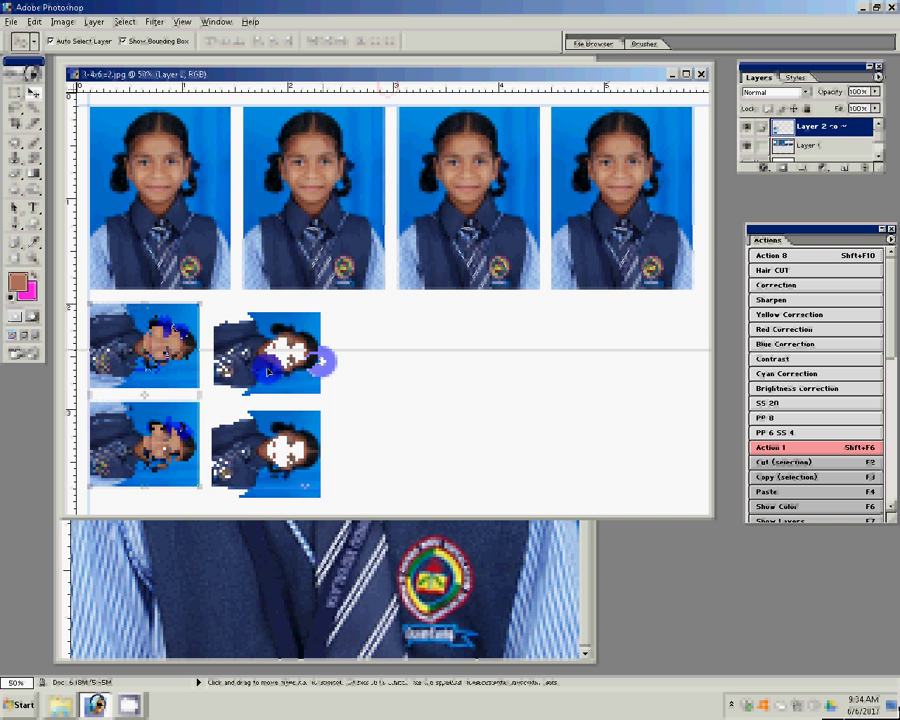
key(shift+F6)
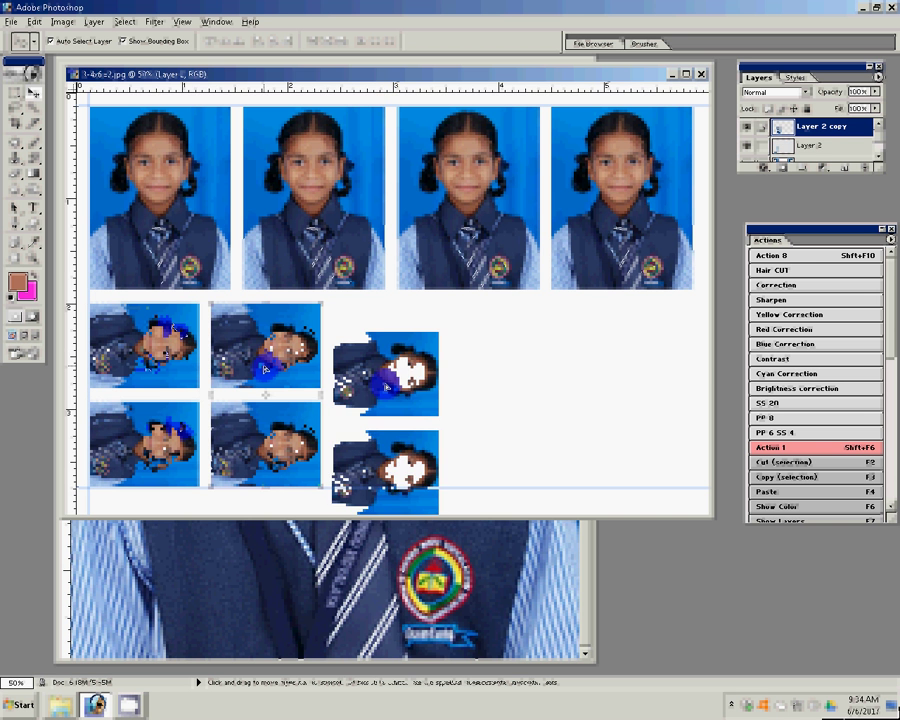
key(shift+F6)
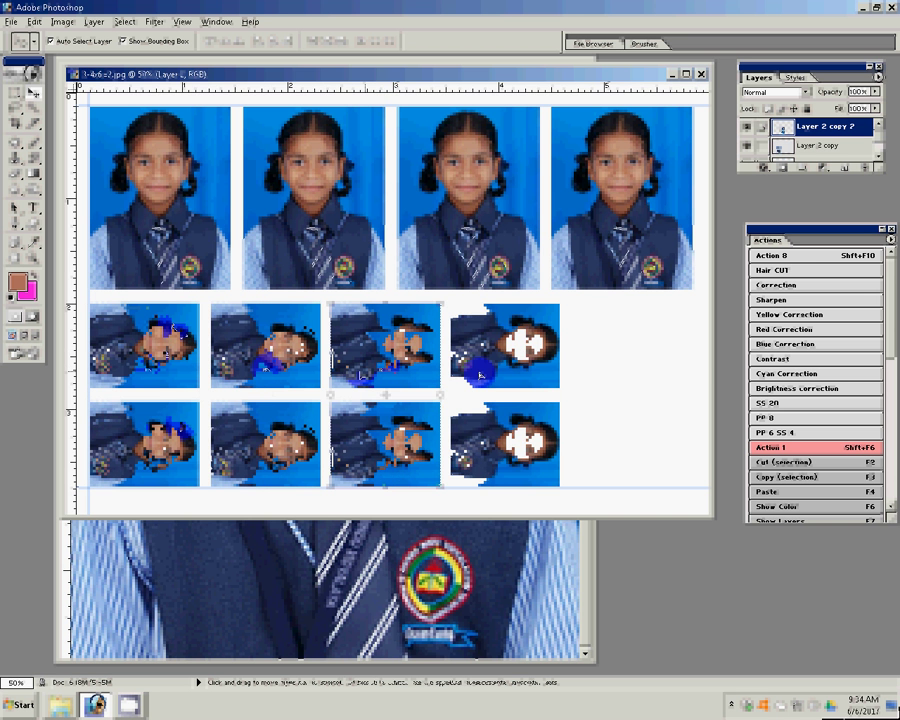
key(shift+F6)
key(shift+F6)
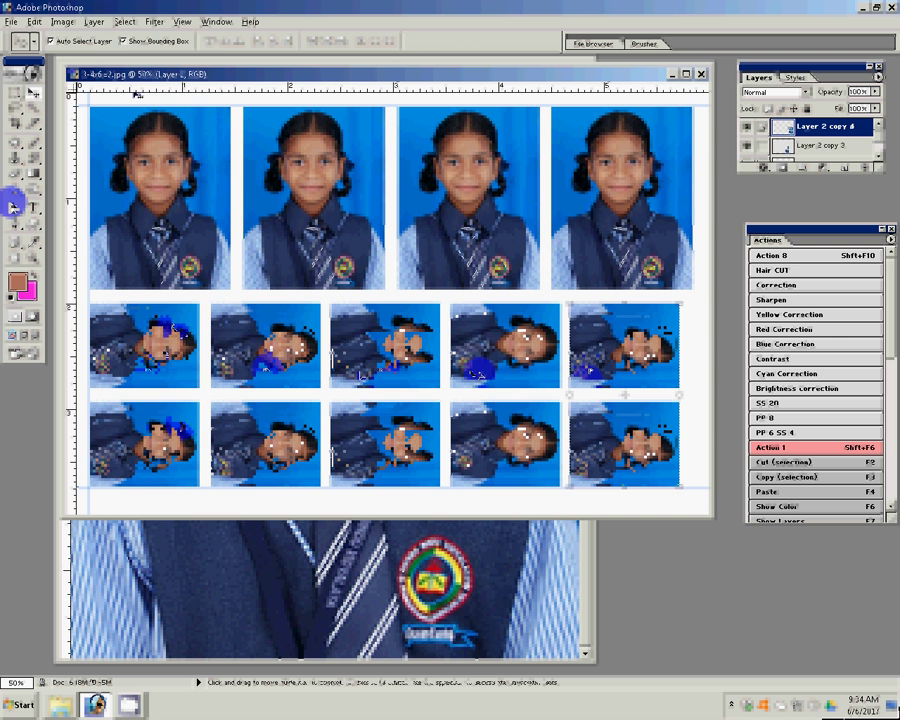
click(93, 21)
click(120, 399)
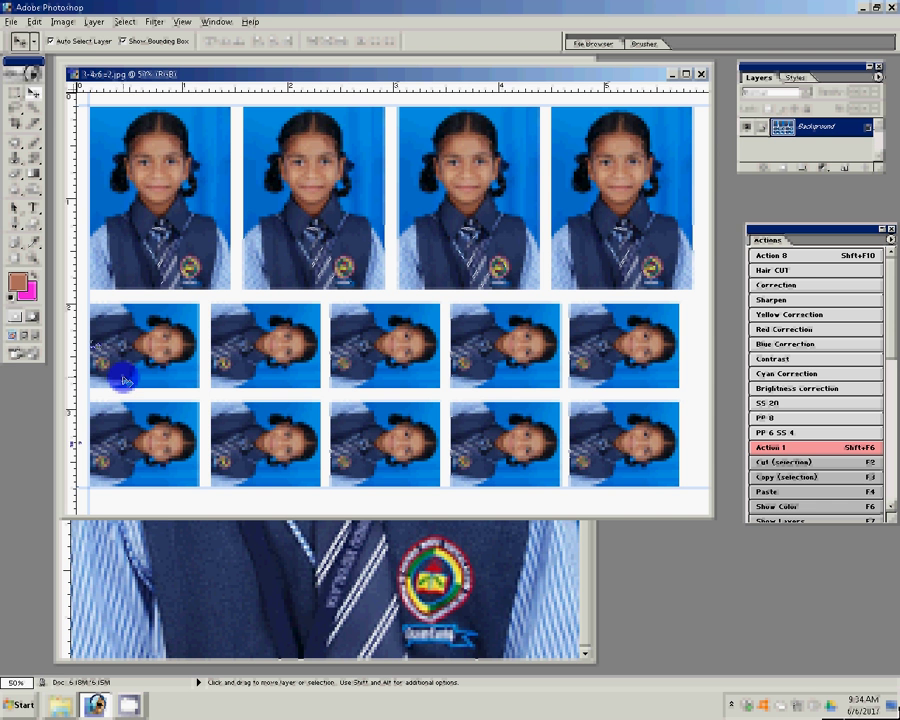
Save the sheet in folder 6 as the JPEG file 4-4x6=1.
click(10, 21)
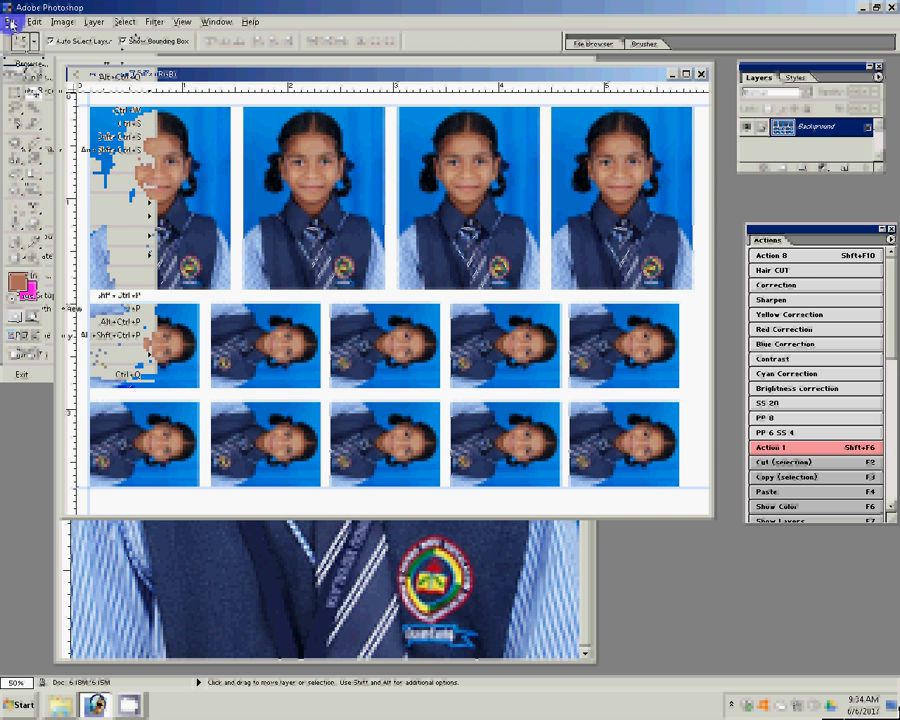
click(30, 137)
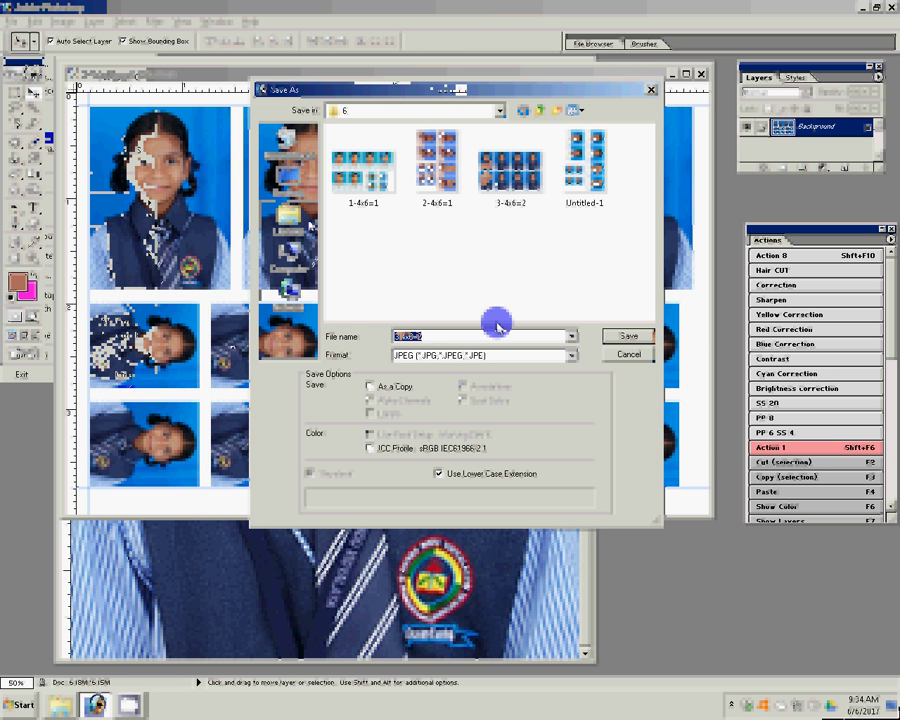
text(4)
text(x)
key(BackSpace)
text(-4)
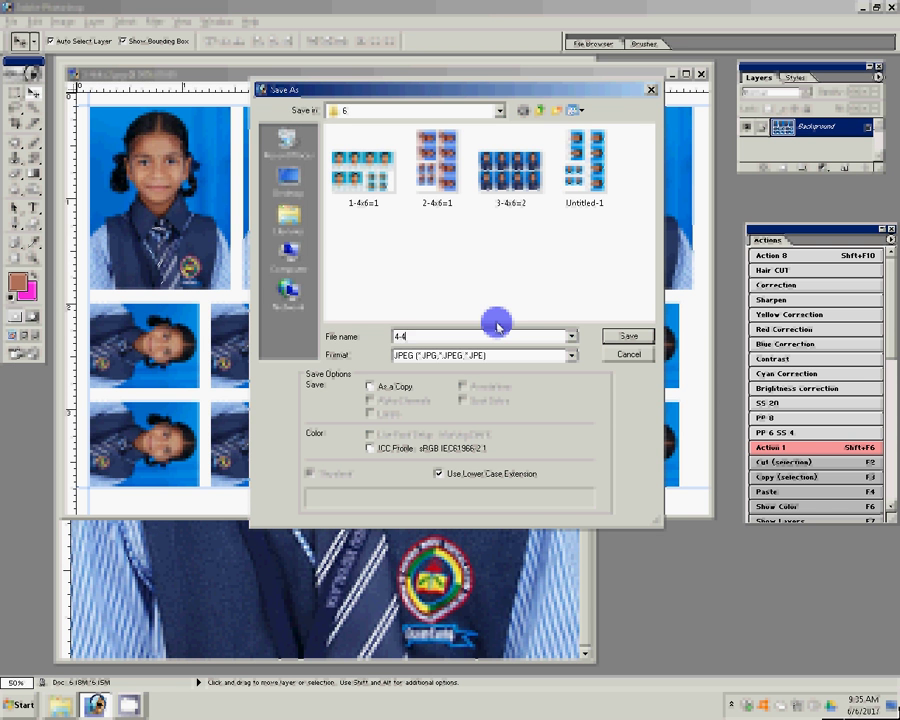
text(x)
text(6)
text(=1)
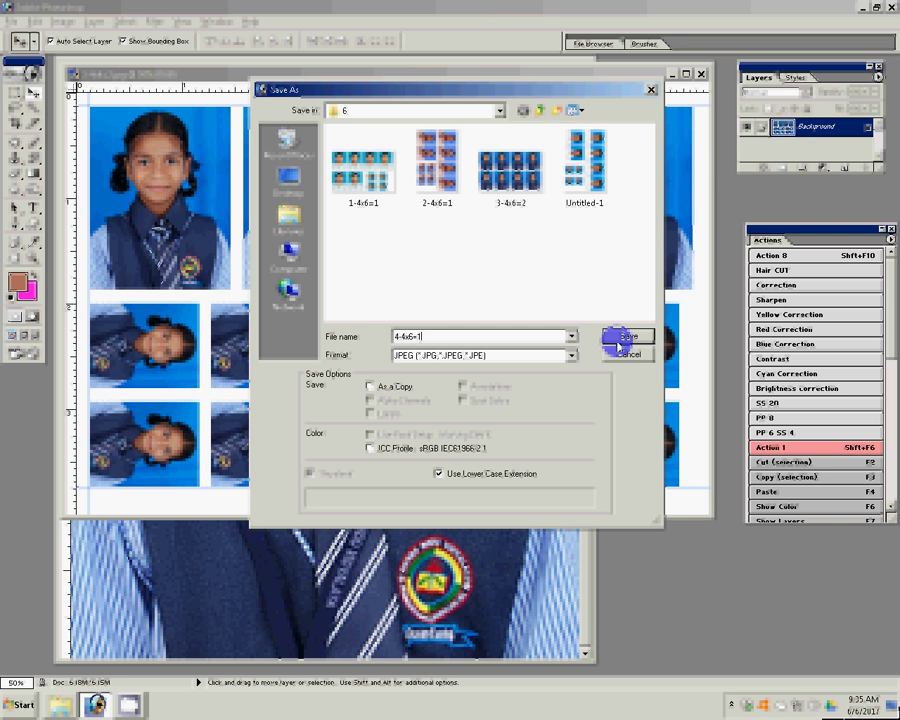
click(619, 337)
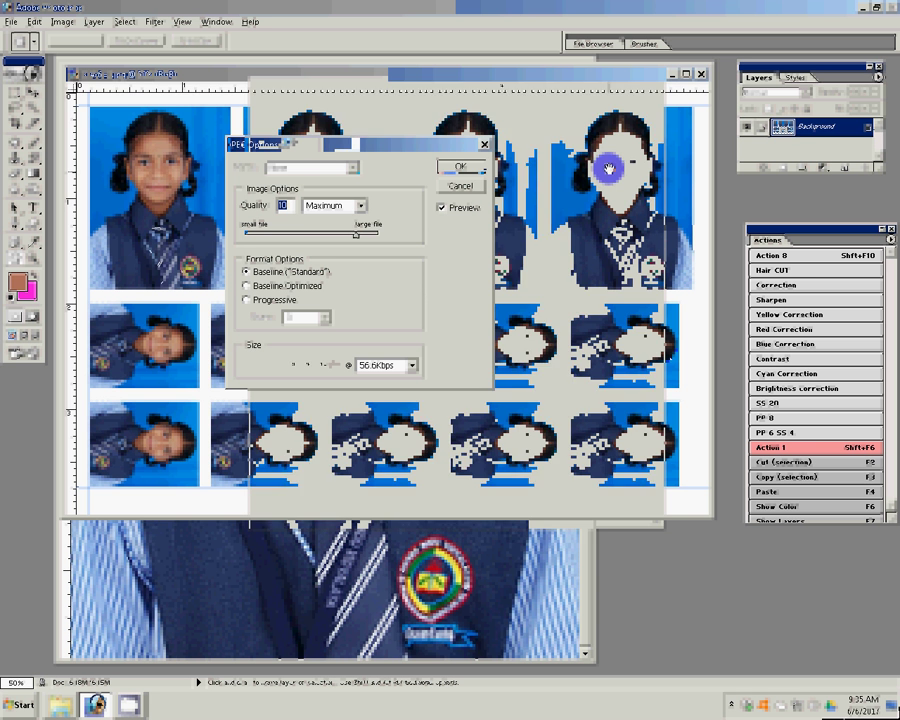
Confirm the JPEG save at quality 10 and bring the close-up photo forward.
click(451, 168)
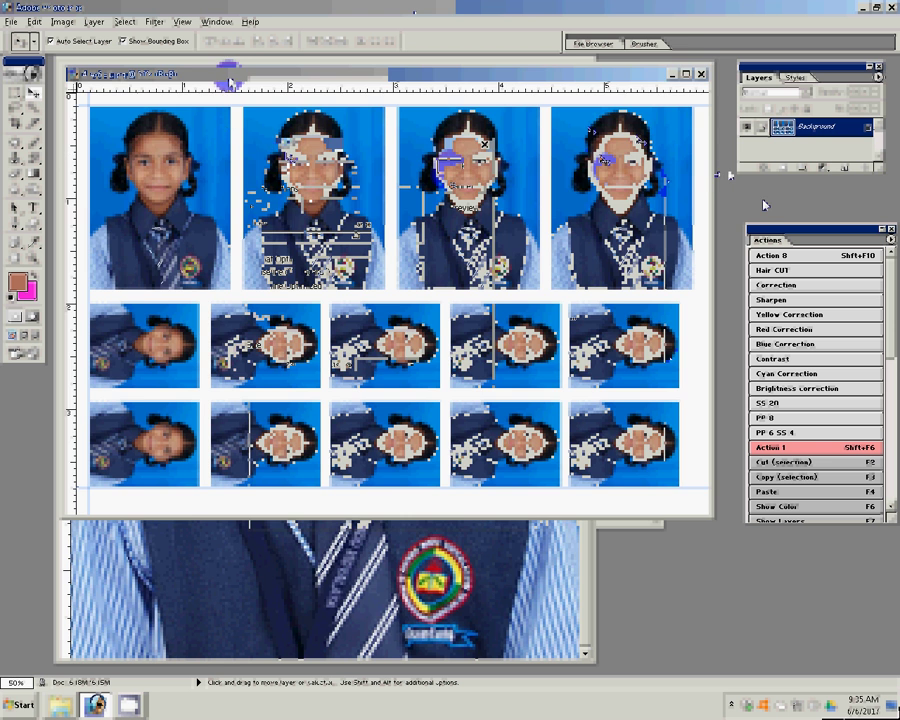
mouse_move(227, 74)
mouse_down()
mouse_move(226, 192)
mouse_move(238, 174)
mouse_up()
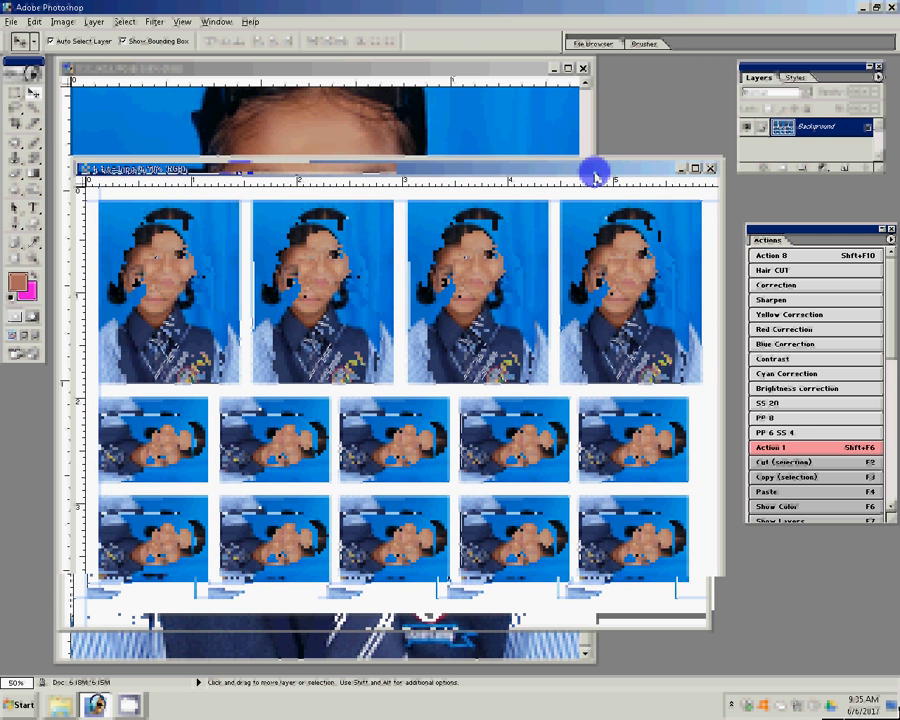
key(ctrl+Tab)
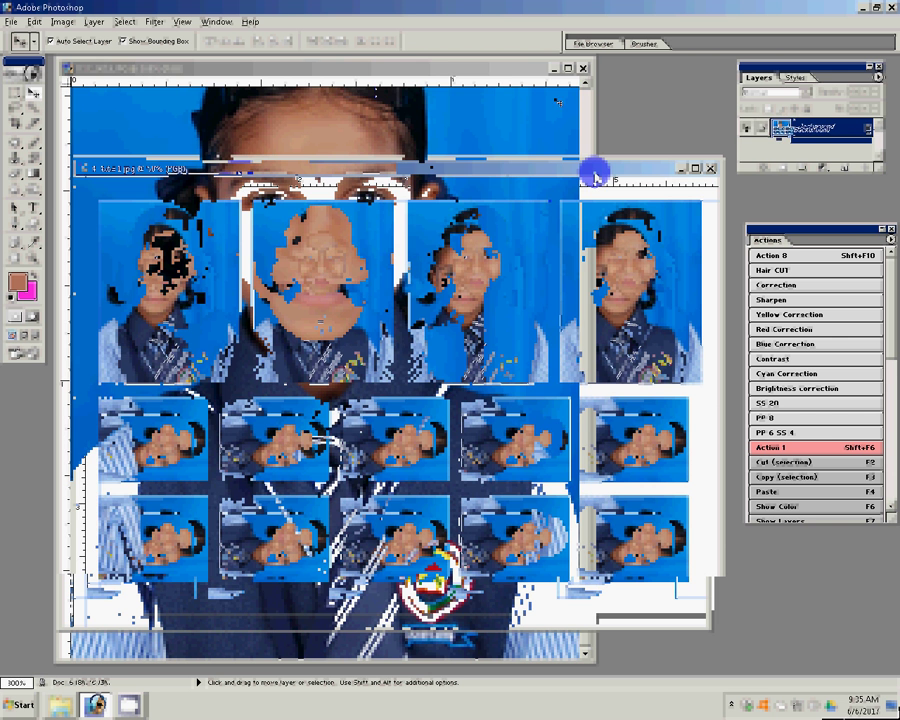
Close the close-up photo without saving and bring up the Open dialog on folder 6.
click(584, 69)
key(n)
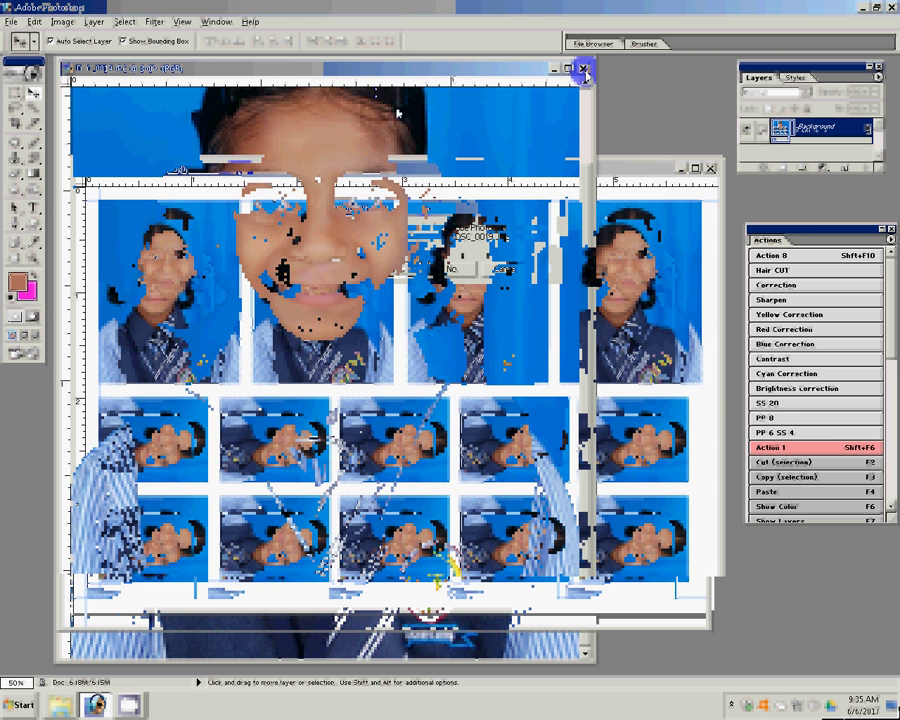
double_click(397, 113)
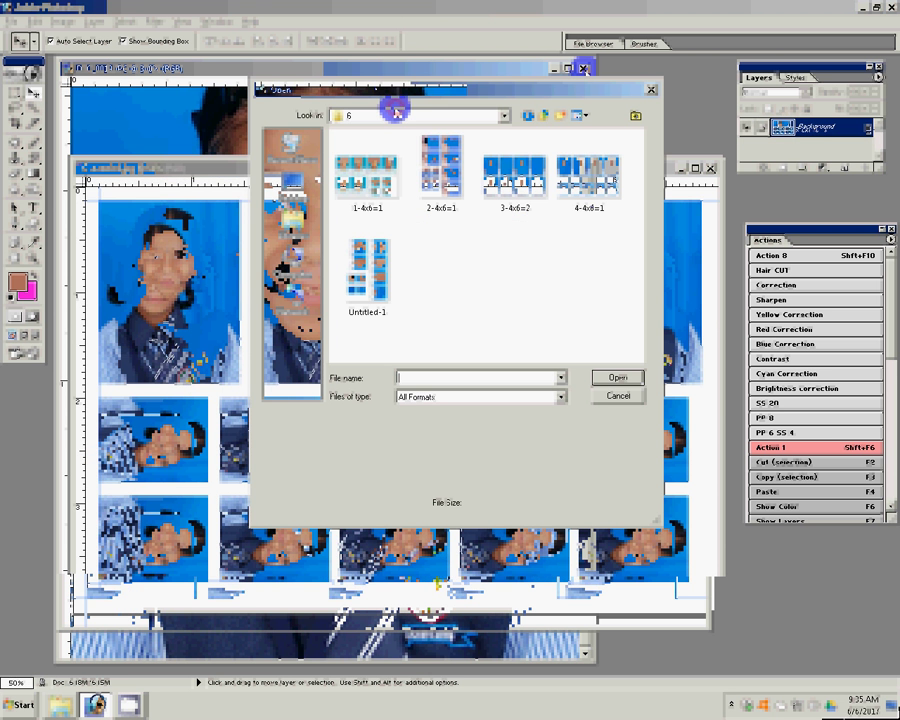
Delete the Untitled-1 file from folder 6.
click(588, 175)
click(368, 270)
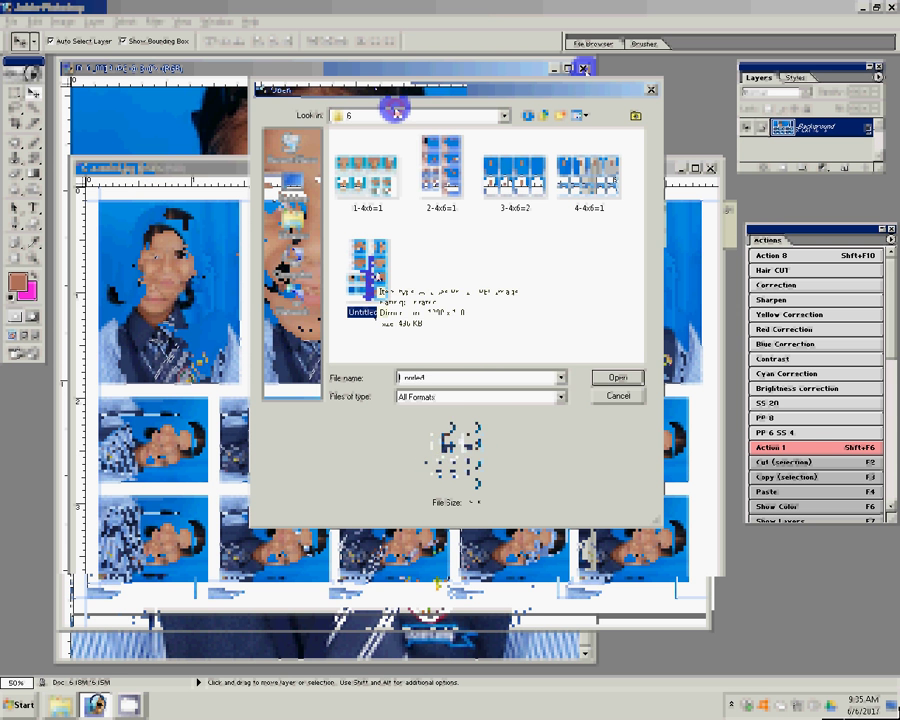
key(Delete)
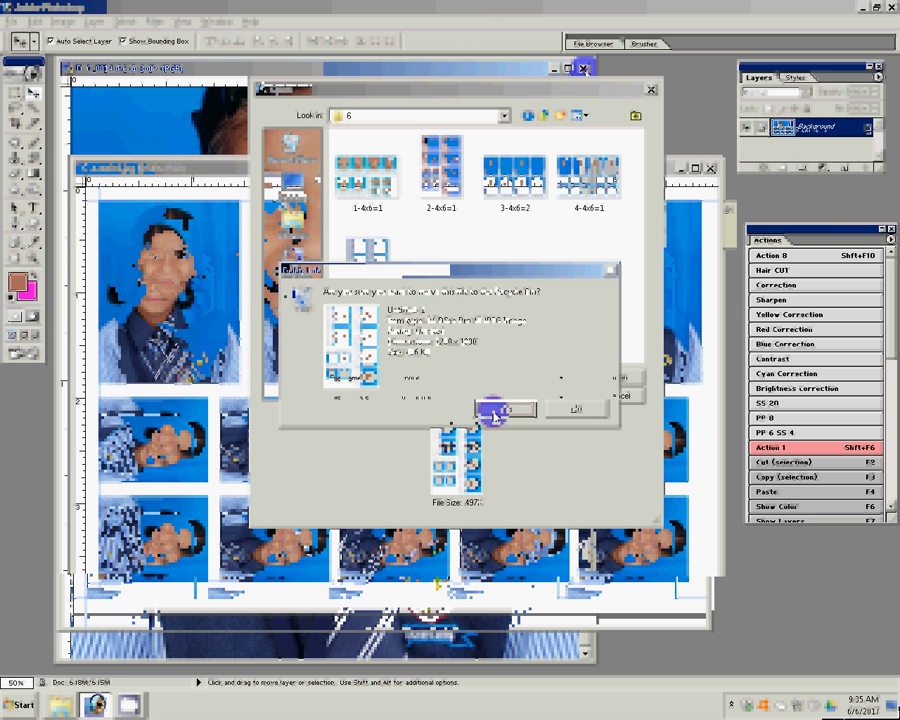
click(494, 411)
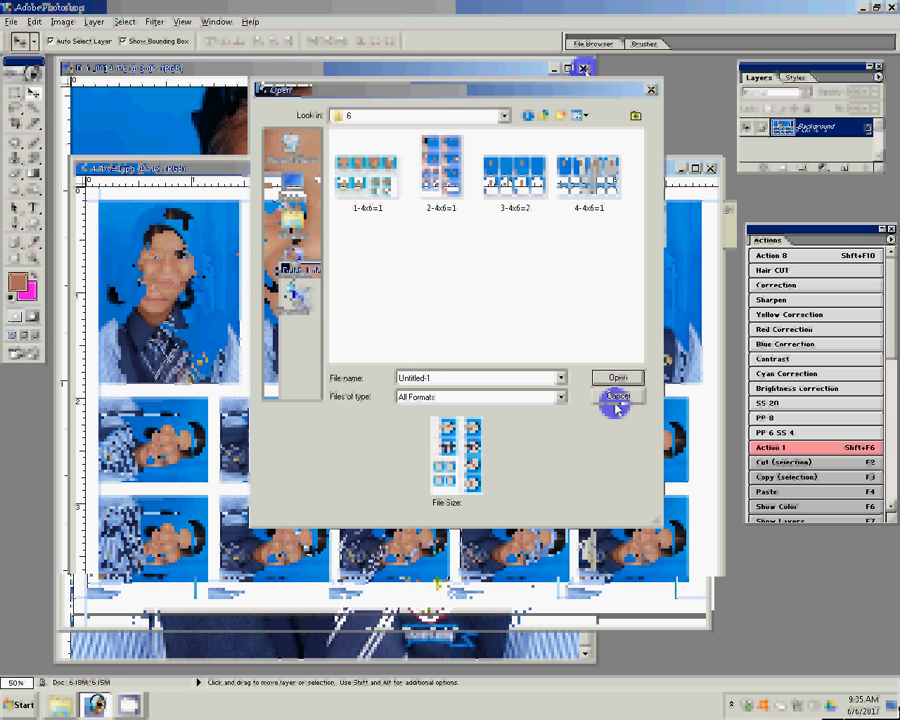
Delete the 2-4x6=1 file from folder 6.
key(Left)
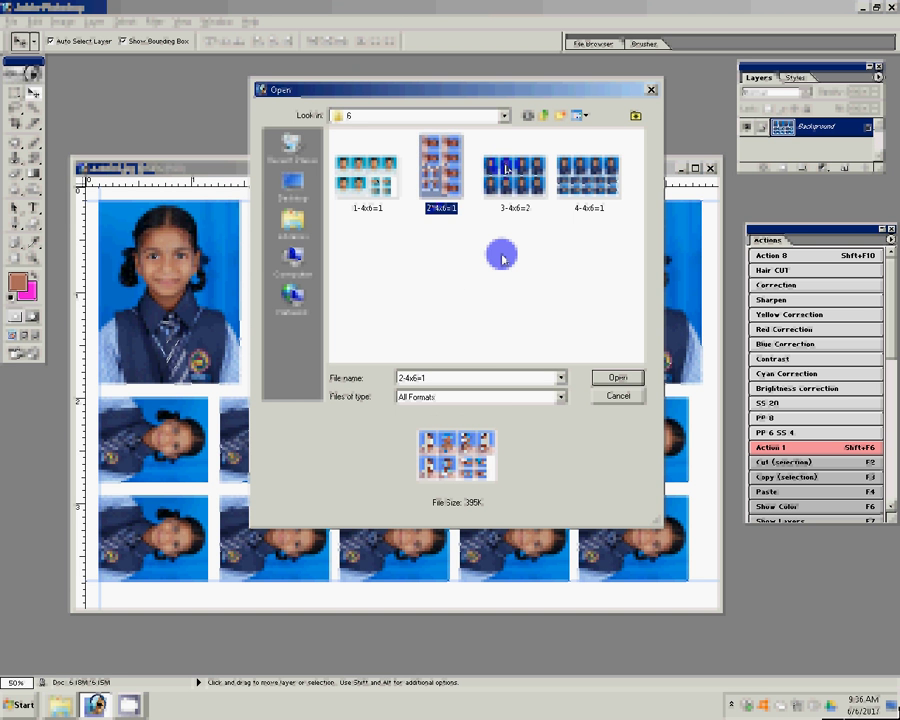
key(Delete)
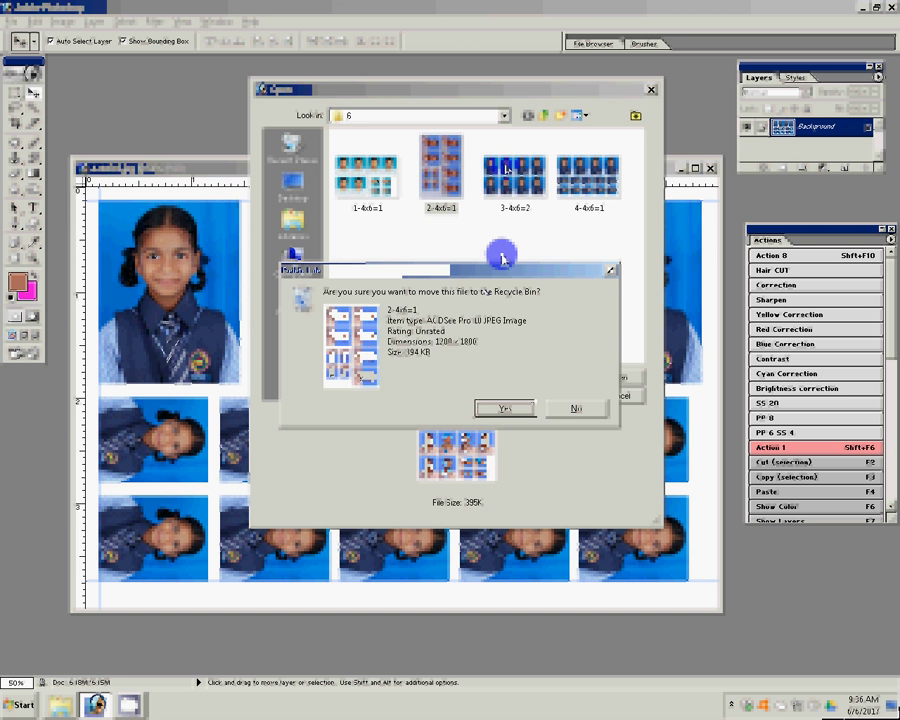
click(512, 410)
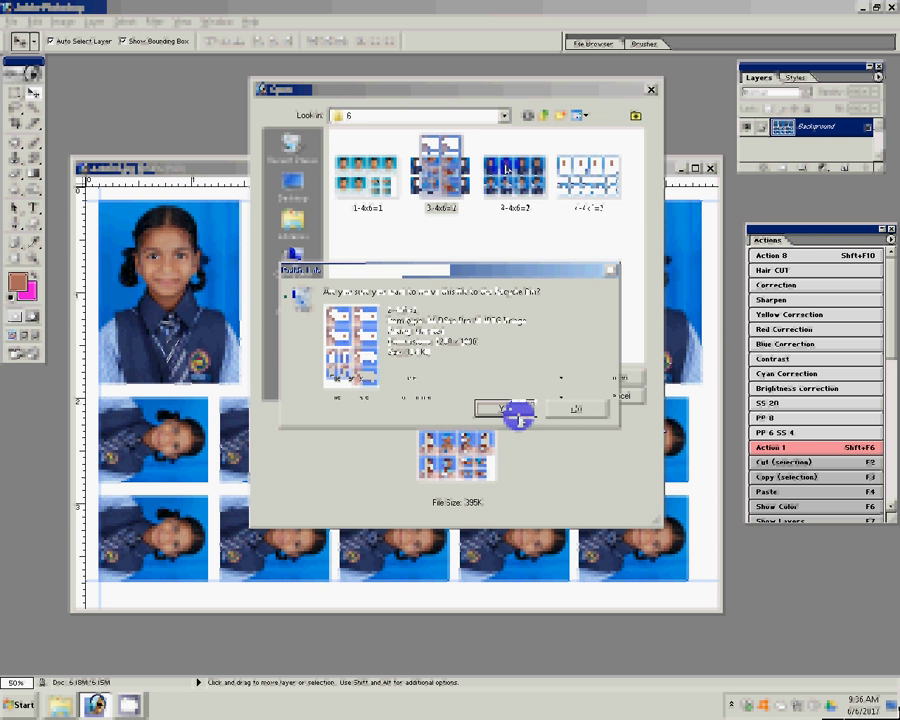
click(614, 396)
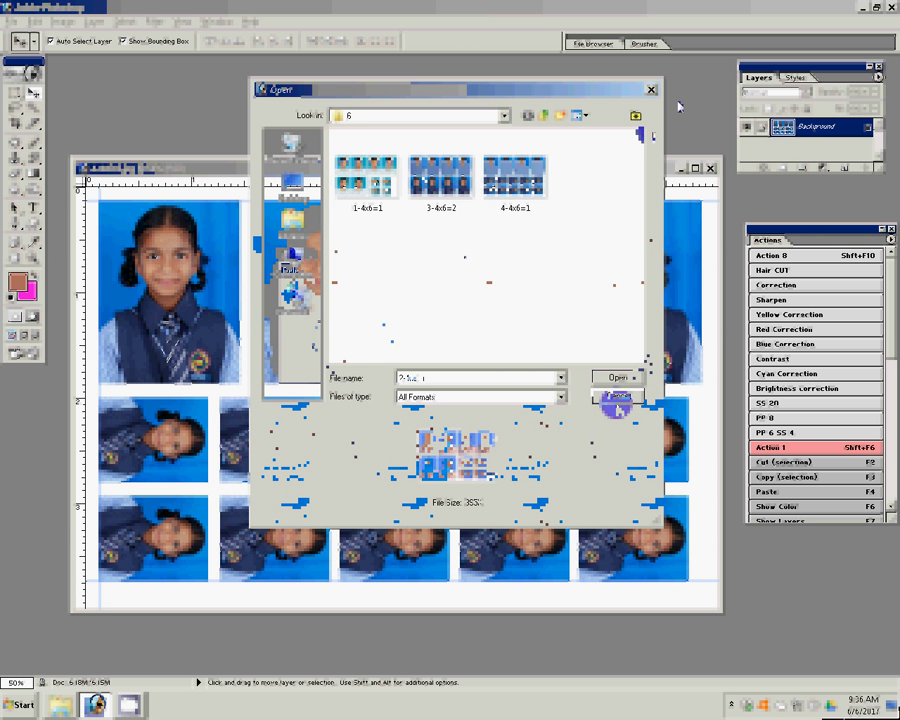
Review the remaining files 3-4x6=2 and 4-4x6=1, then reload folder 6.
key(Right)
key(Right)
key(Right)
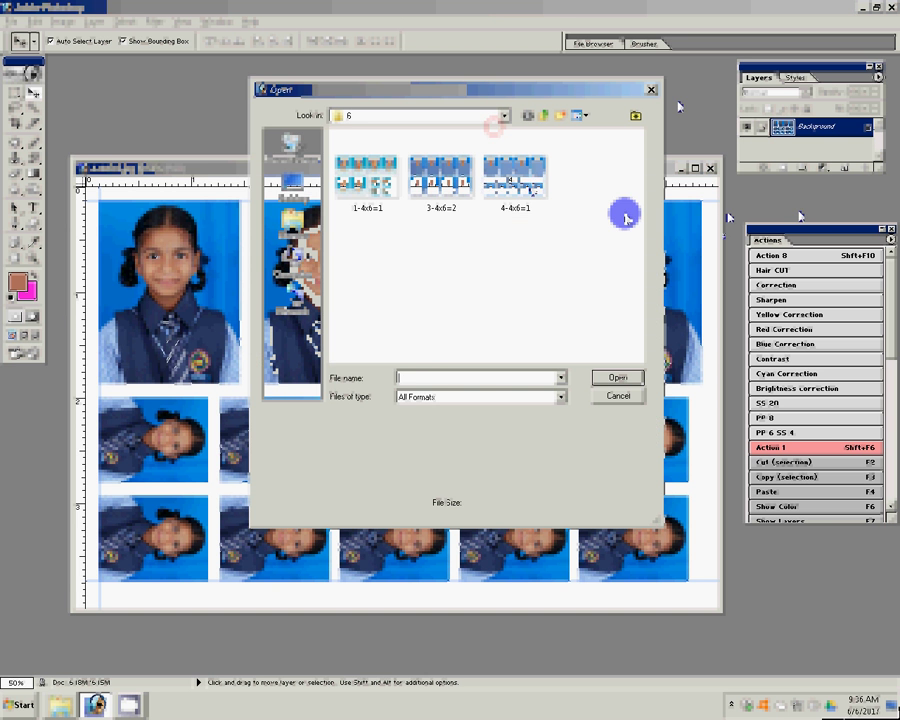
click(436, 188)
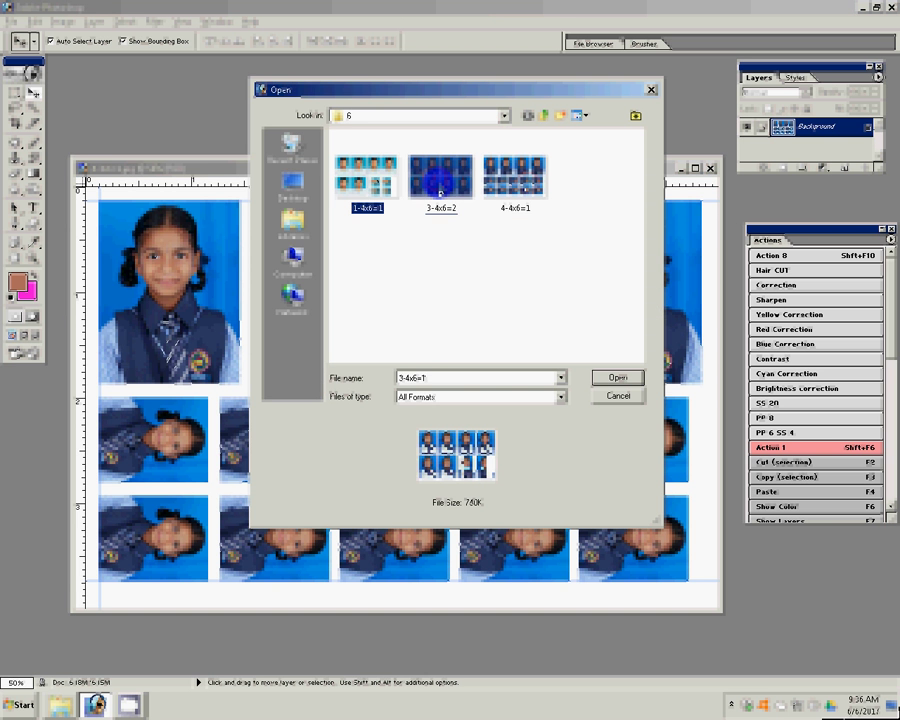
click(514, 176)
click(622, 396)
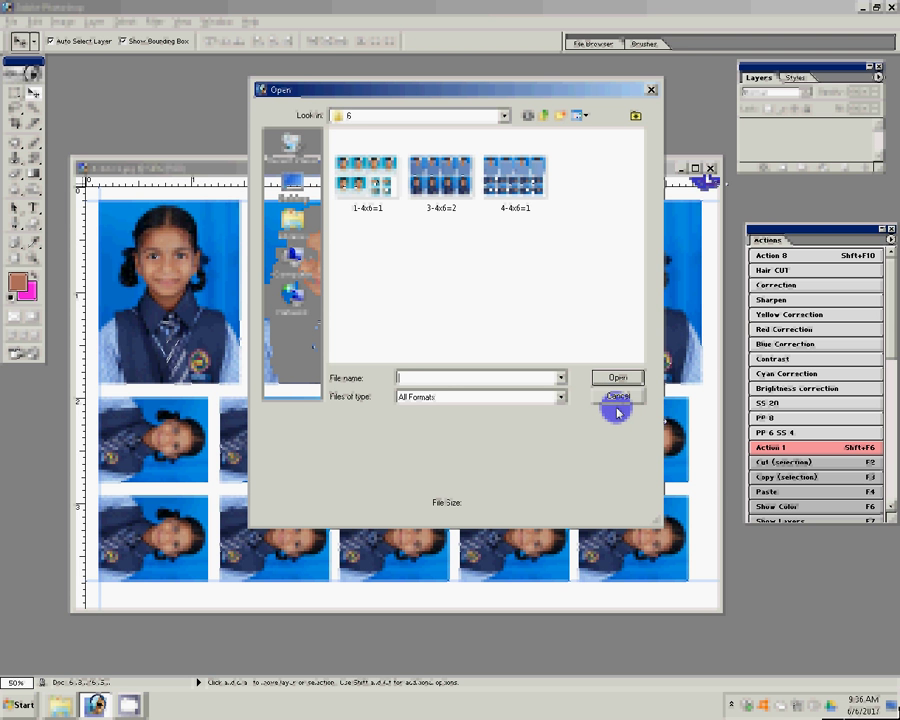
click(618, 400)
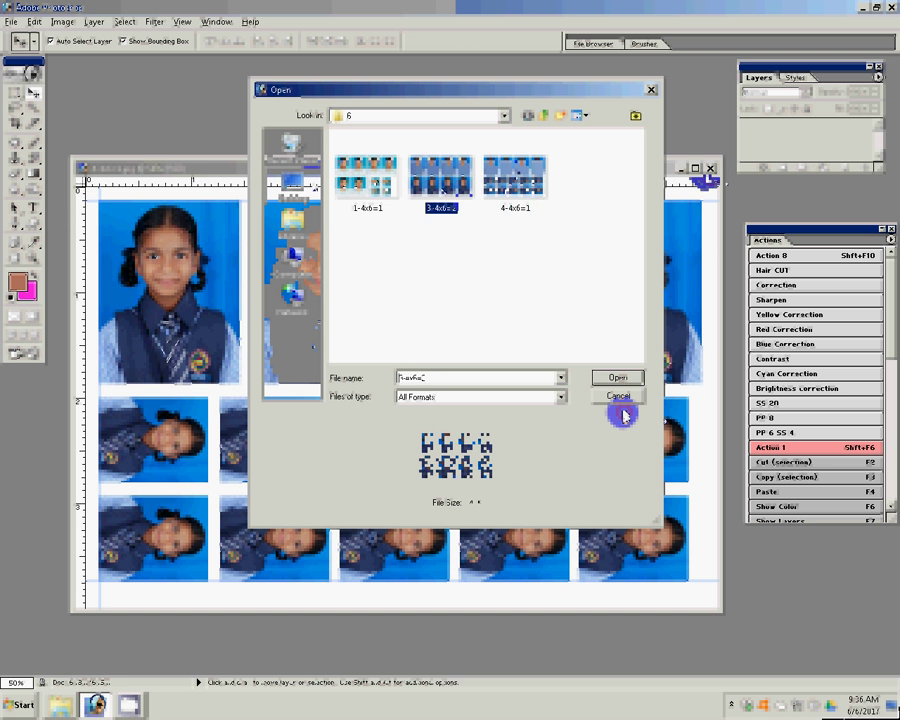
key(BackSpace)
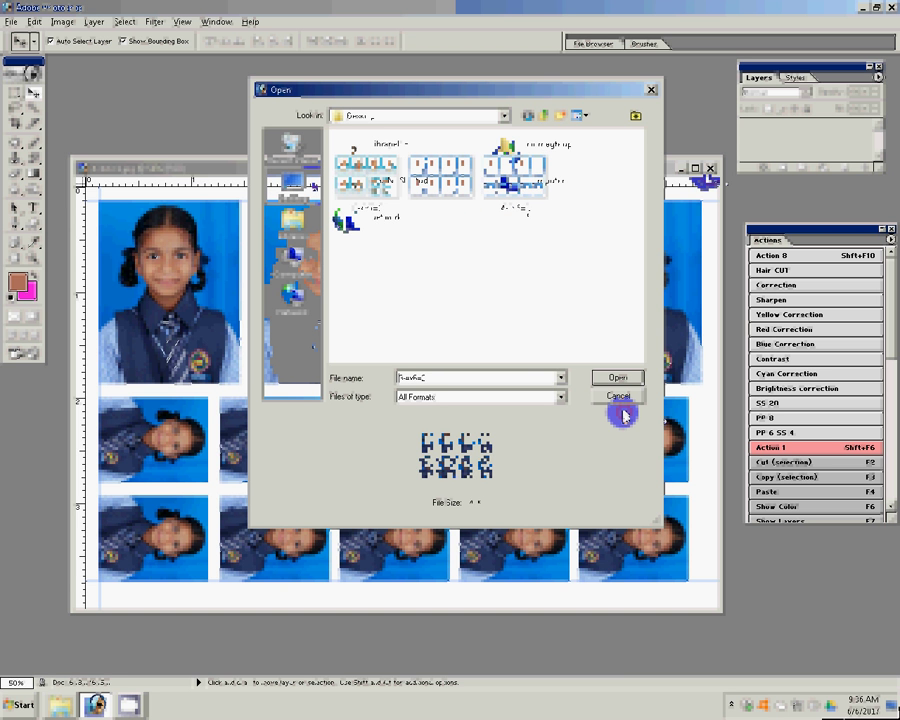
key(Return)
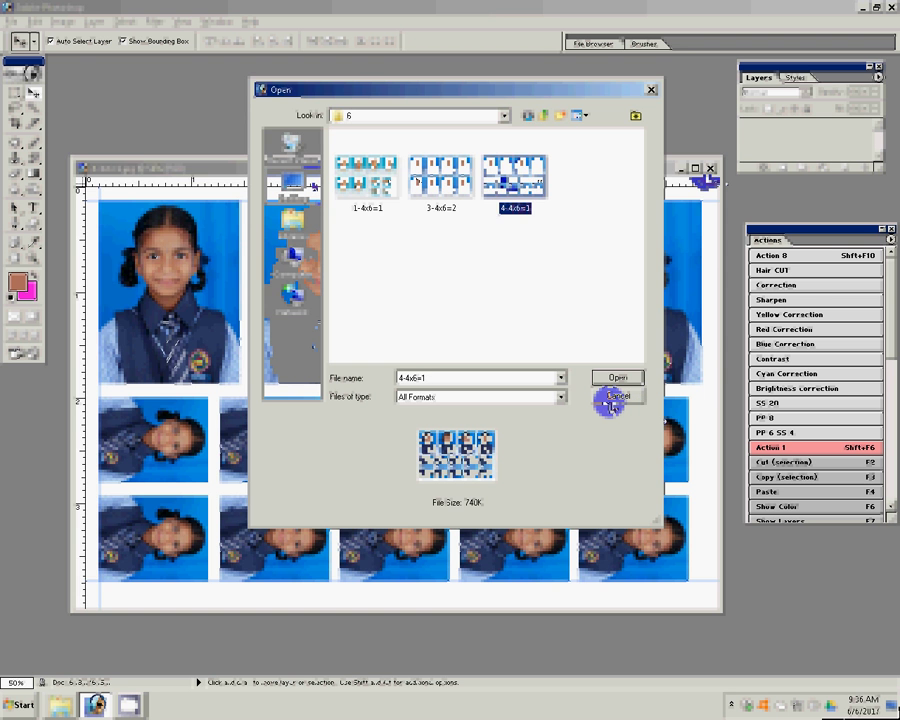
Cancel the Open dialog, leaving Photoshop with no documents open.
click(612, 404)
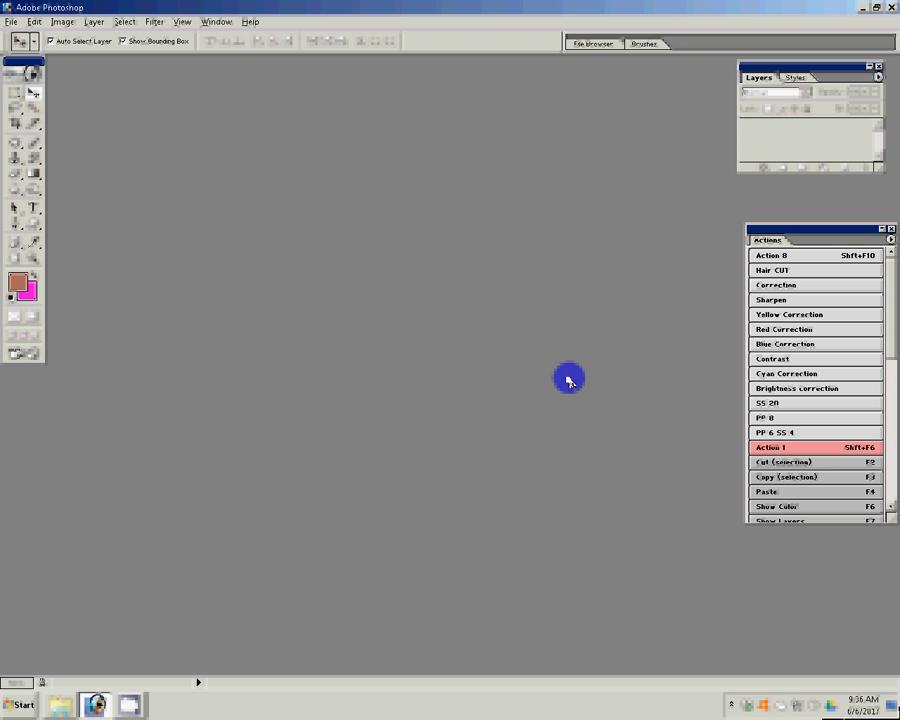